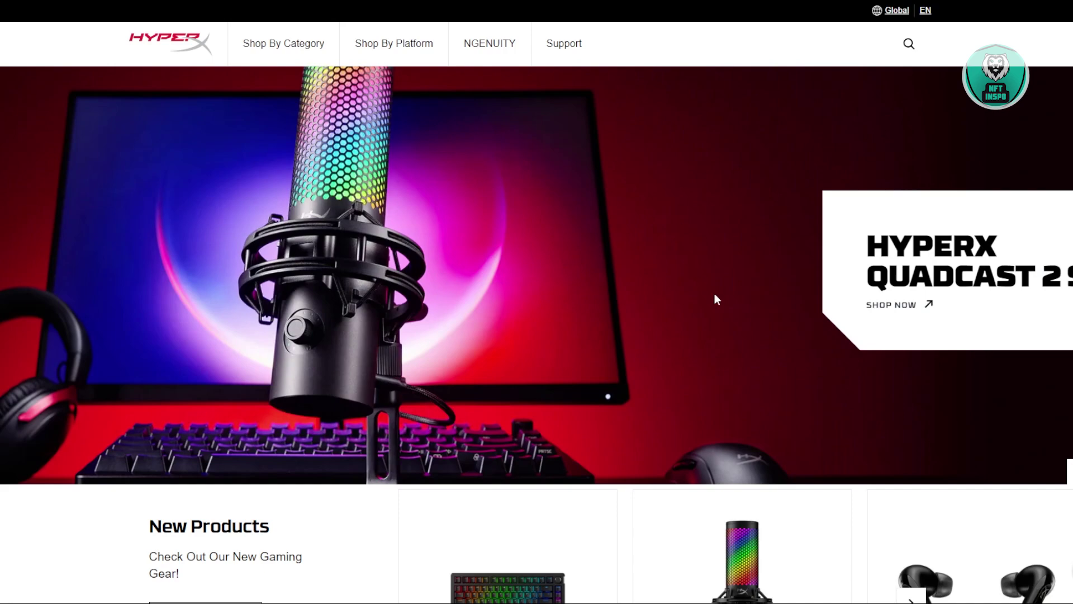
{"action": "scroll", "coordinate": [715, 294], "scroll_direction": "down", "scroll_amount": 8}
{"action": "scroll", "coordinate": [718, 338], "scroll_direction": "down", "scroll_amount": 5}
{"action": "scroll", "coordinate": [719, 338], "scroll_direction": "down", "scroll_amount": 8}
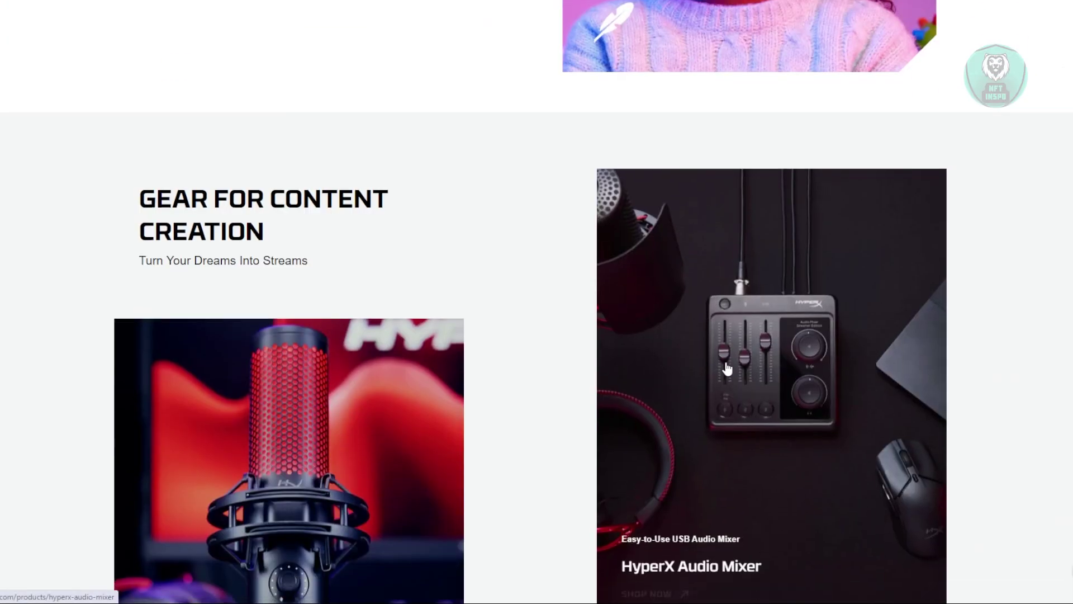
{"action": "scroll", "coordinate": [718, 338], "scroll_direction": "down", "scroll_amount": 8}
{"action": "scroll", "coordinate": [718, 361], "scroll_direction": "down", "scroll_amount": 2}
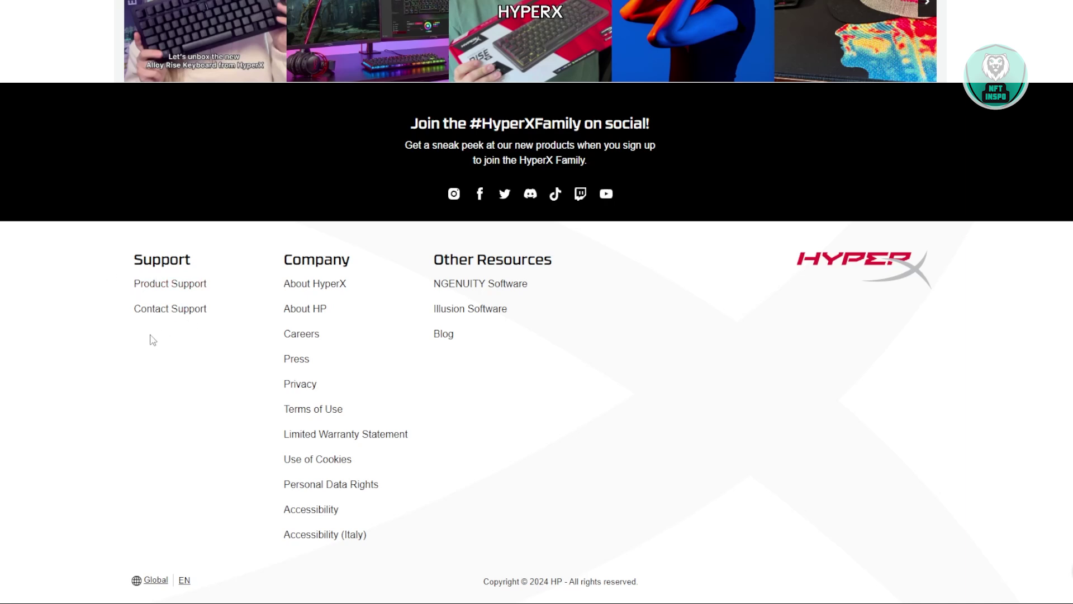
Open HyperX Product Support from the Support section of the footer.
{"action": "left_click", "coordinate": [177, 283]}
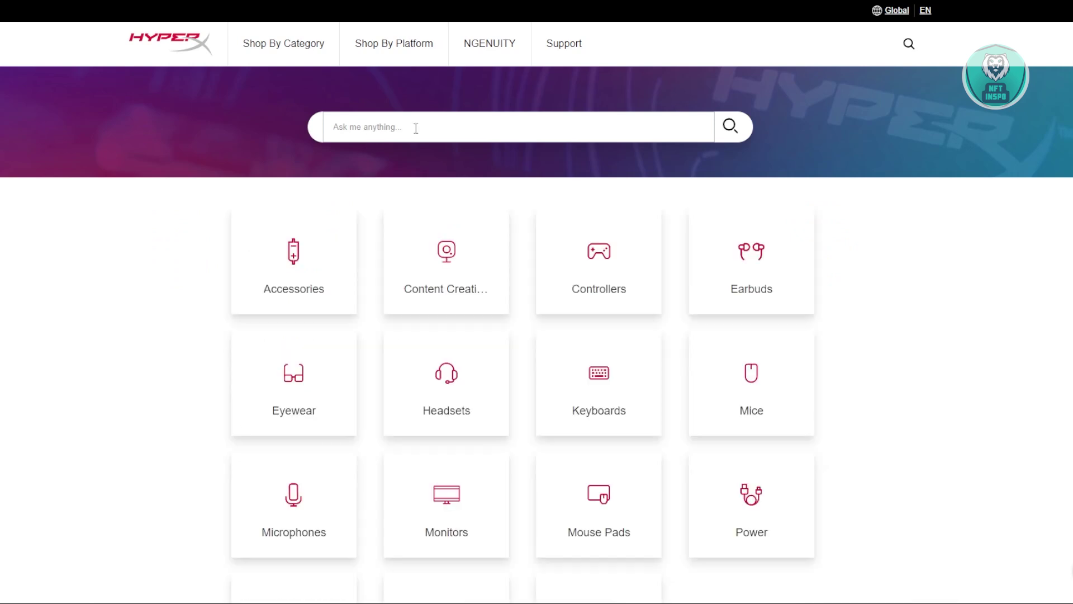
Search support for 'RESET HYPERX KEYBOARD' and view the Alloy Elite factory reset article.
{"action": "left_click", "coordinate": [415, 128]}
{"action": "type", "text": "RES"}
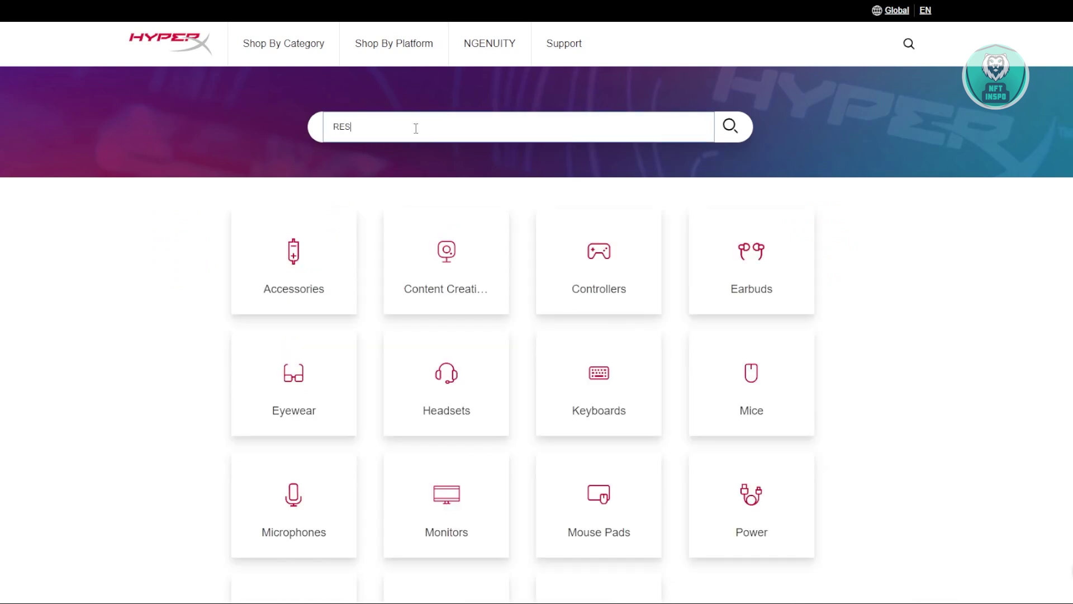
{"action": "type", "text": "ET HYPERX "}
{"action": "type", "text": "KEYBOARD"}
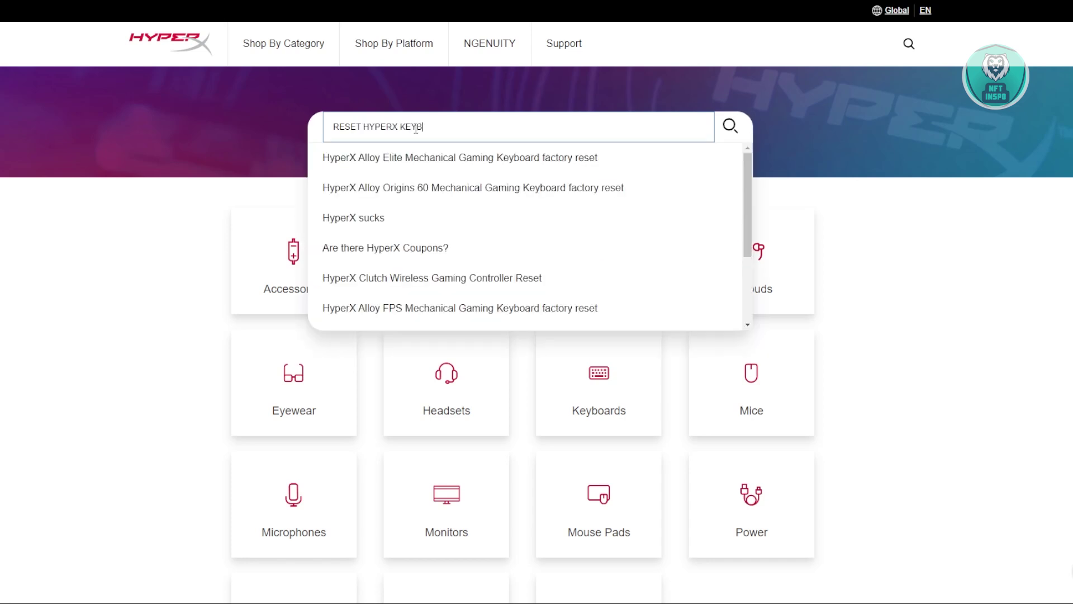
{"action": "key", "text": "Return"}
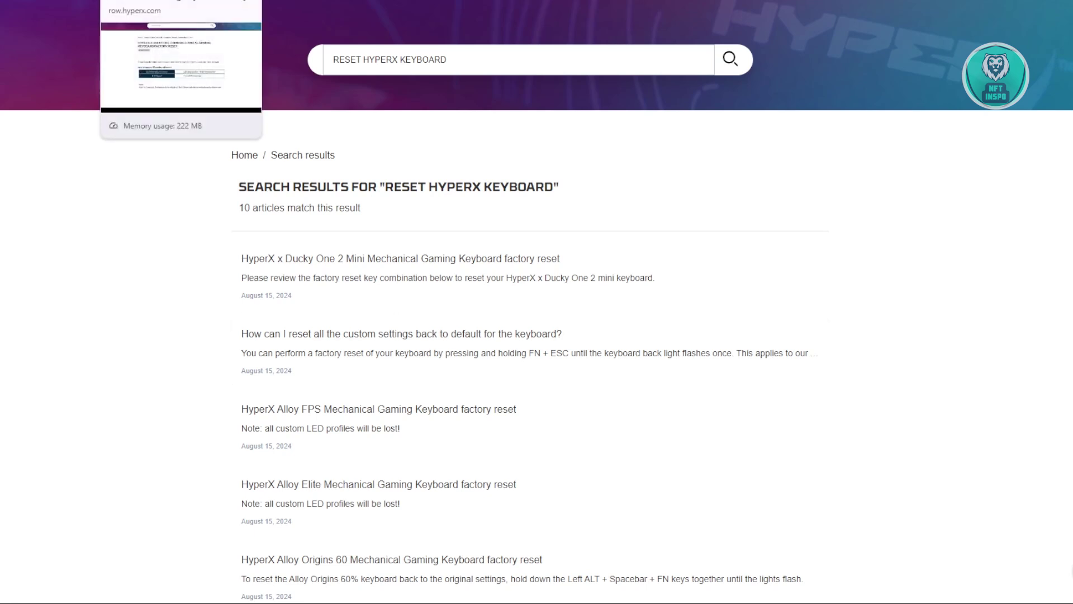
{"action": "key", "text": "ctrl+Tab"}
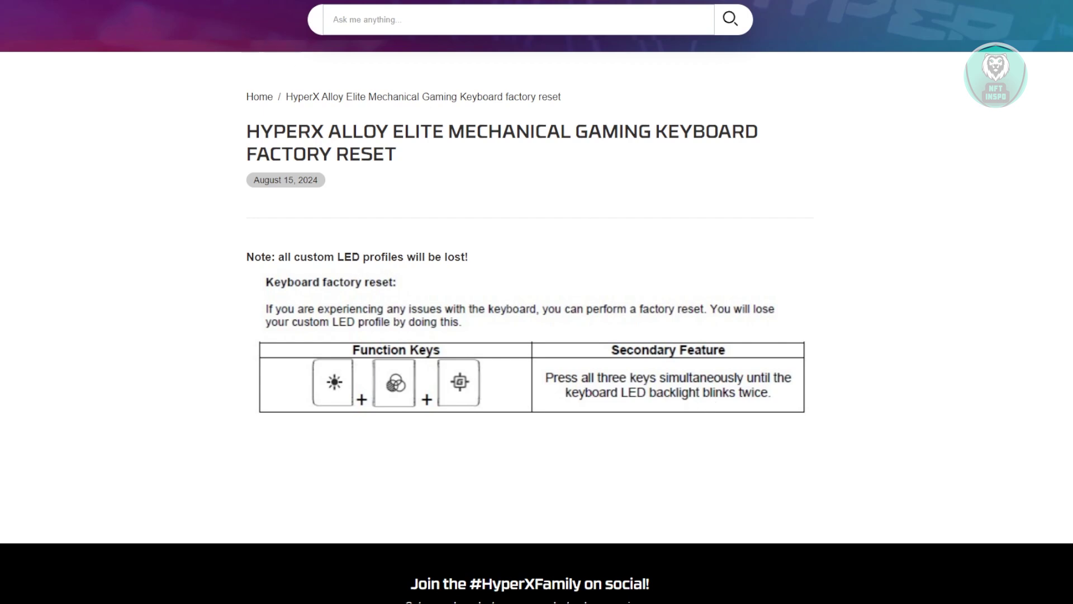
{"action": "key", "text": "alt+Left"}
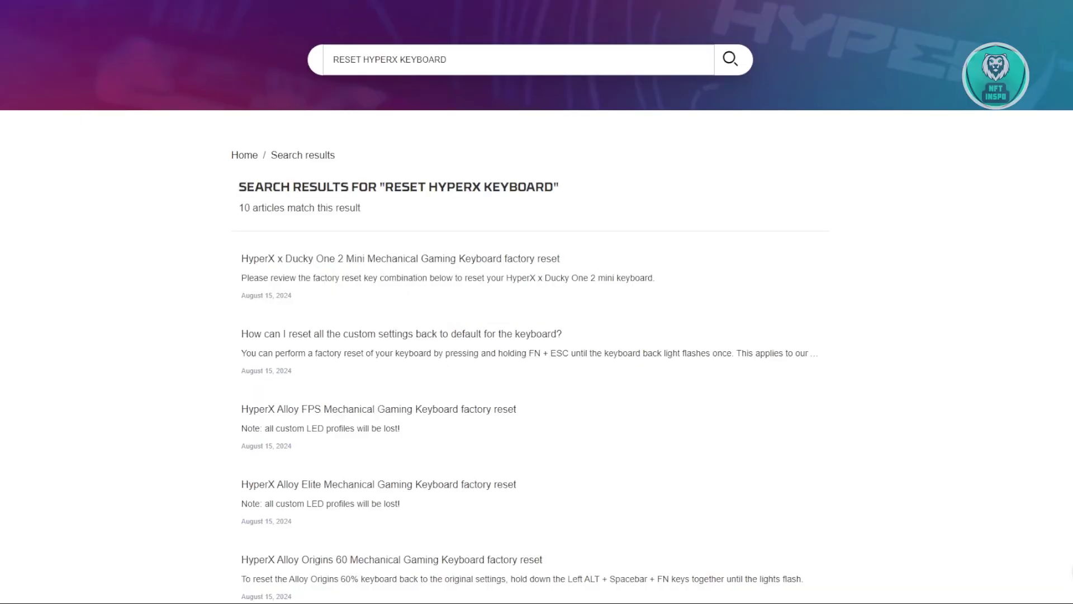